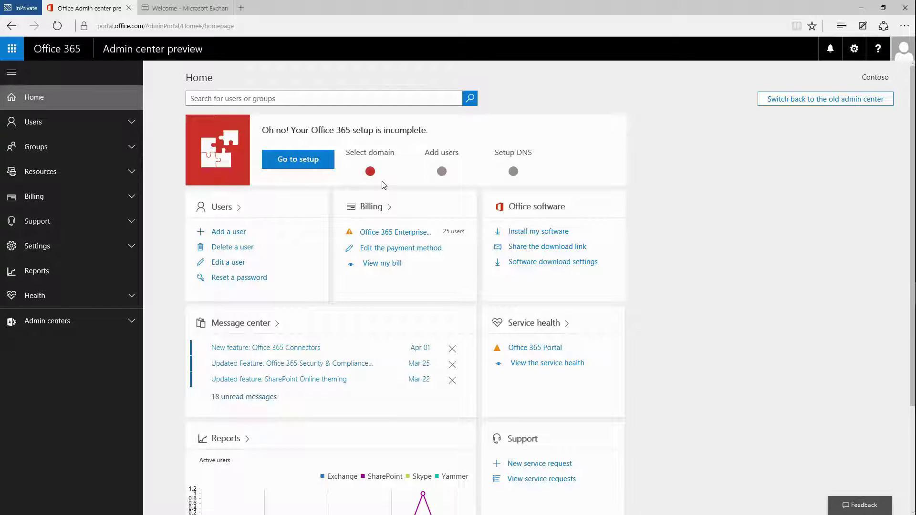
Expand Groups in the left navigation and open the Groups list.
click(37, 152)
click(34, 172)
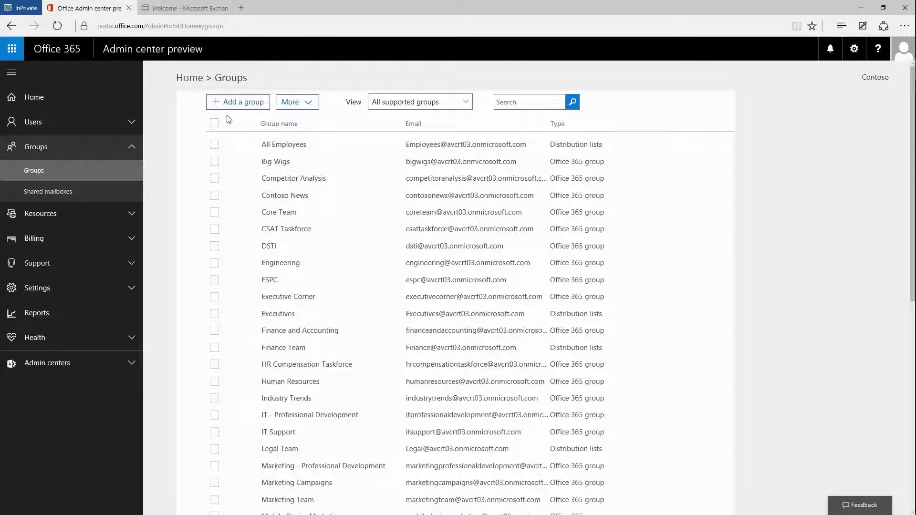
click(215, 106)
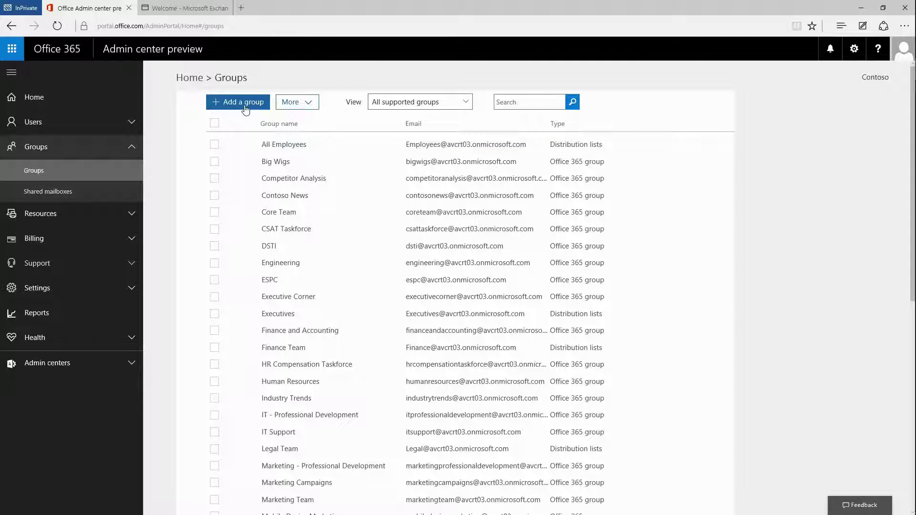
Start a new Office 365 group named How To Group with the suggested email howtogroup.
click(246, 110)
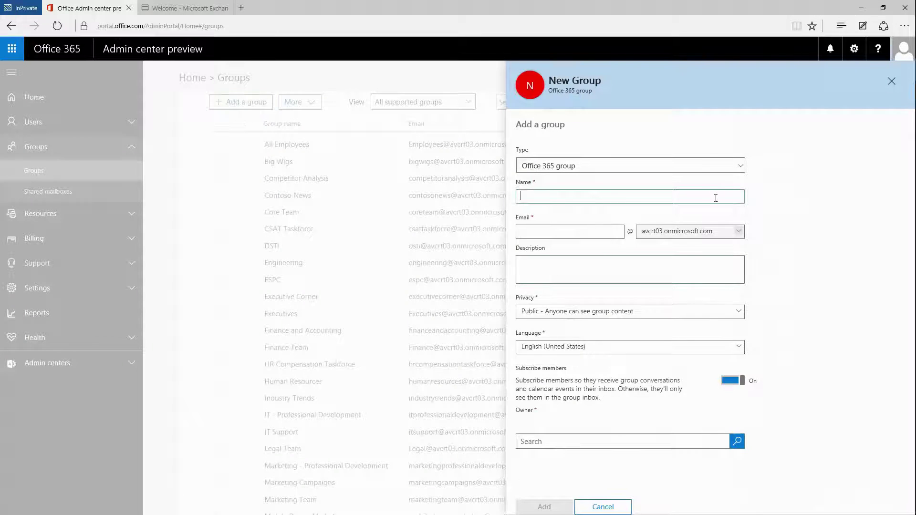
click(718, 170)
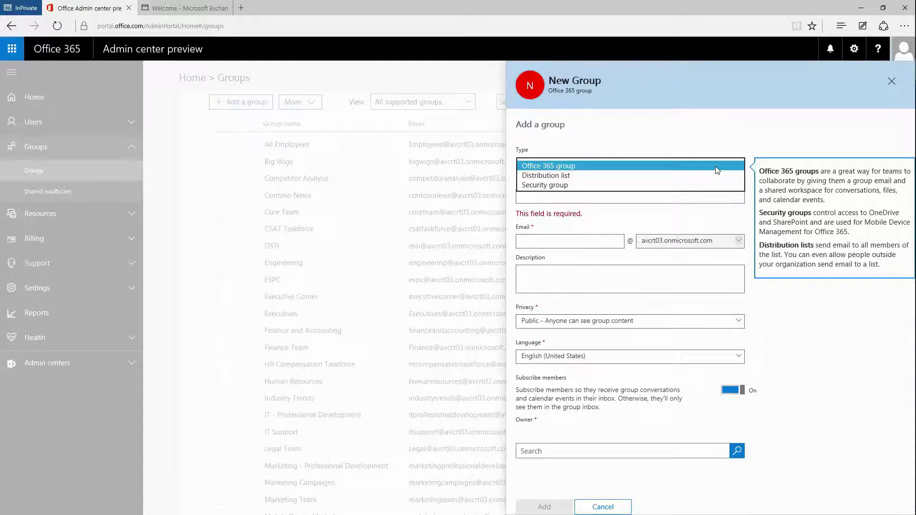
click(663, 167)
click(556, 198)
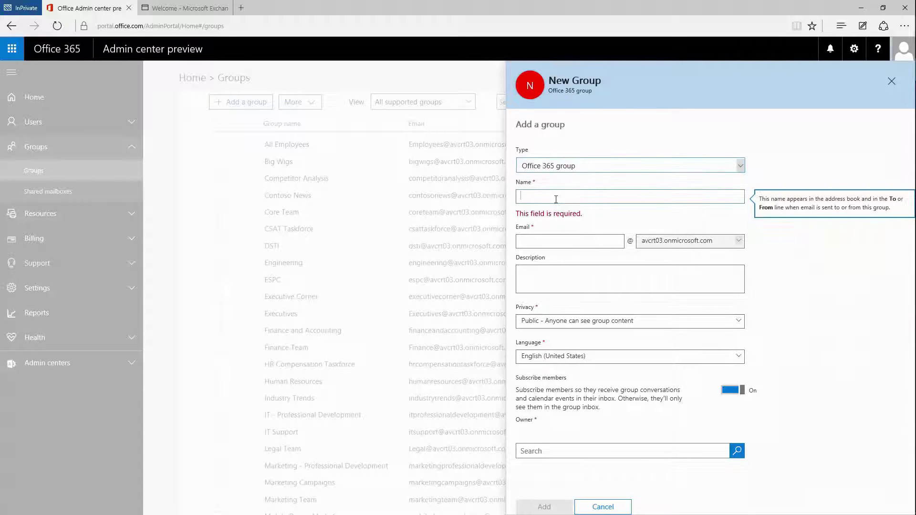
text(How To Group)
key(Tab)
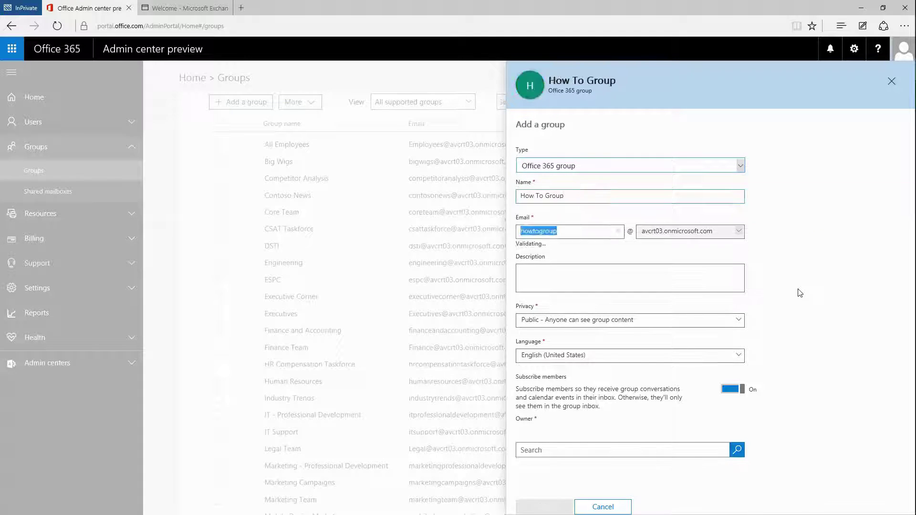
click(575, 231)
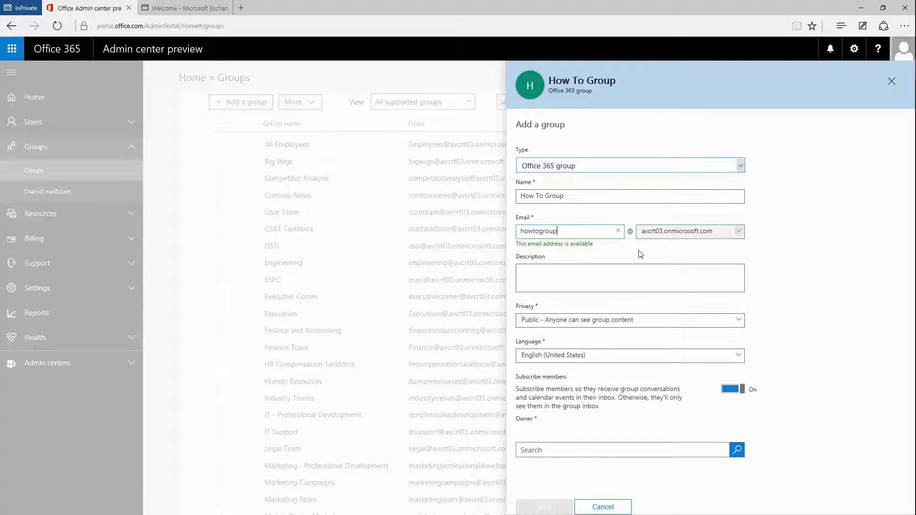
click(596, 269)
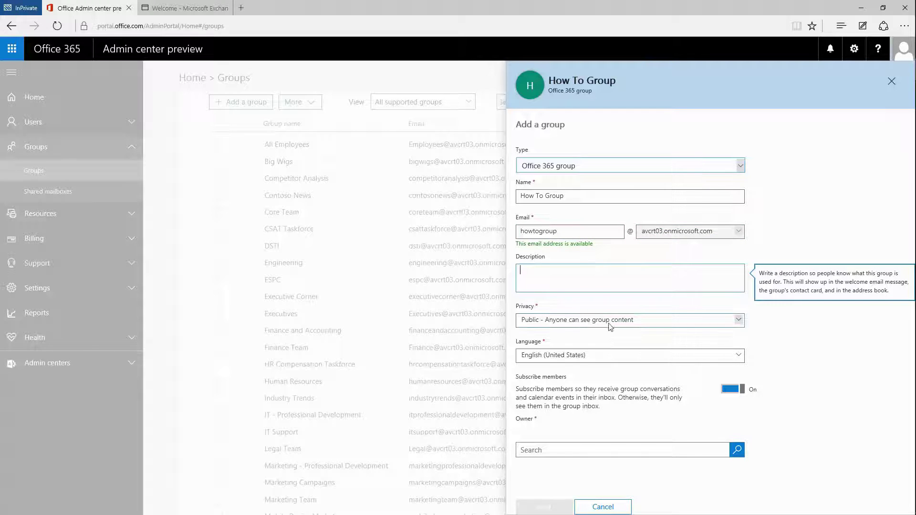
key(Tab)
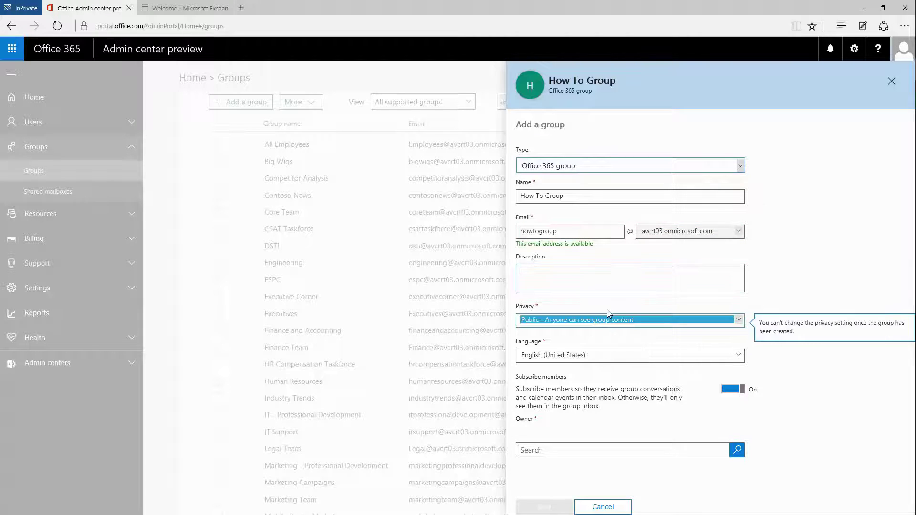
click(764, 303)
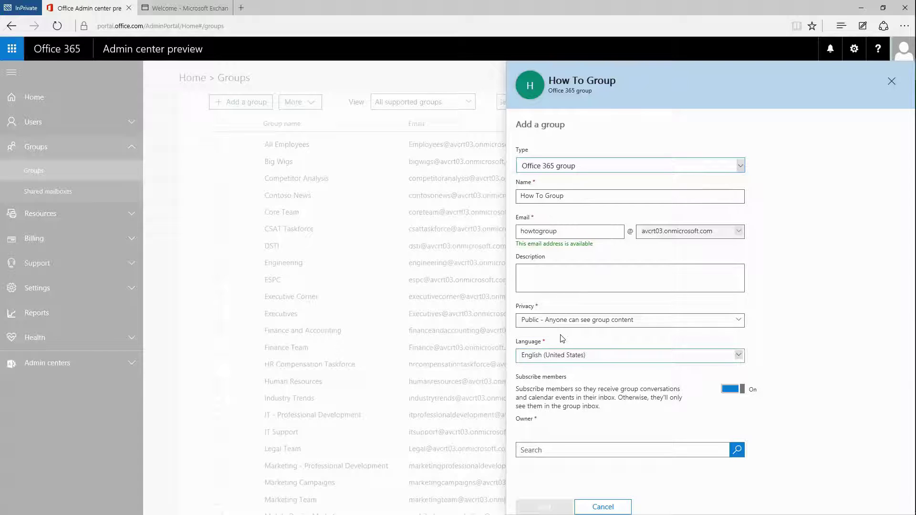
click(562, 321)
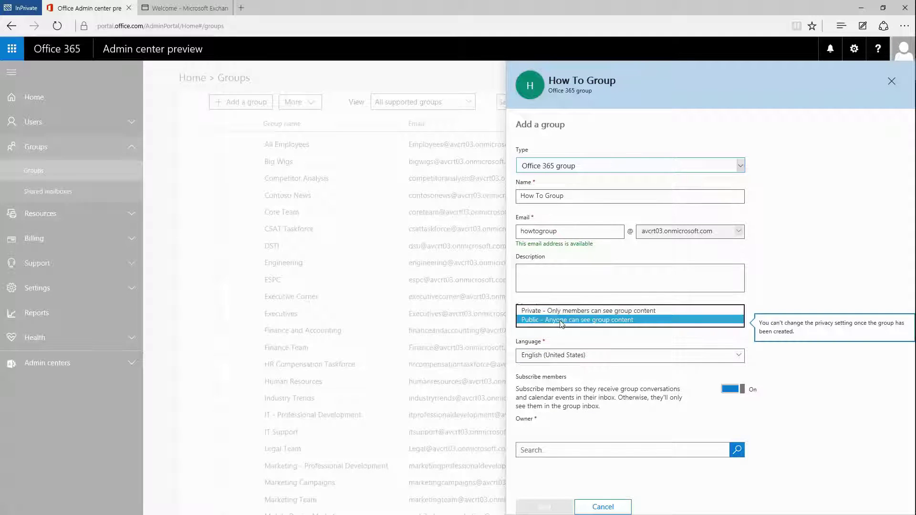
click(562, 314)
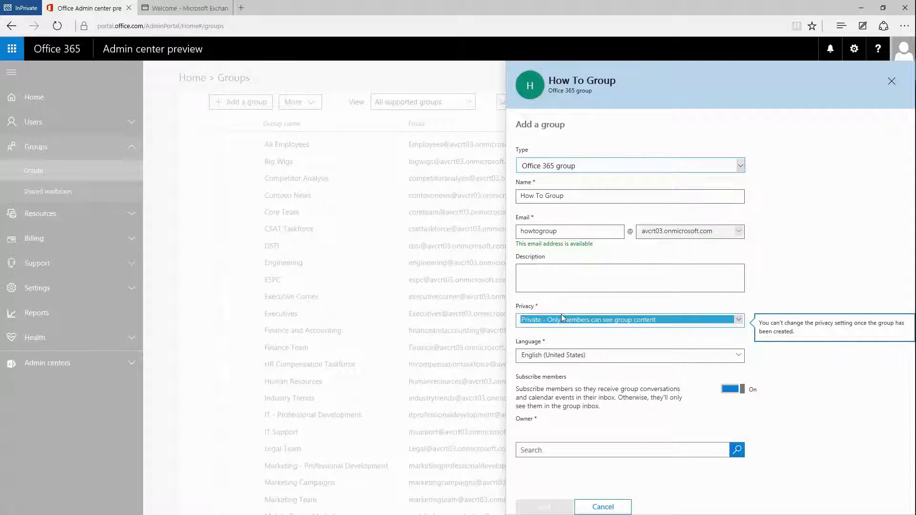
click(618, 323)
click(619, 330)
key(Tab)
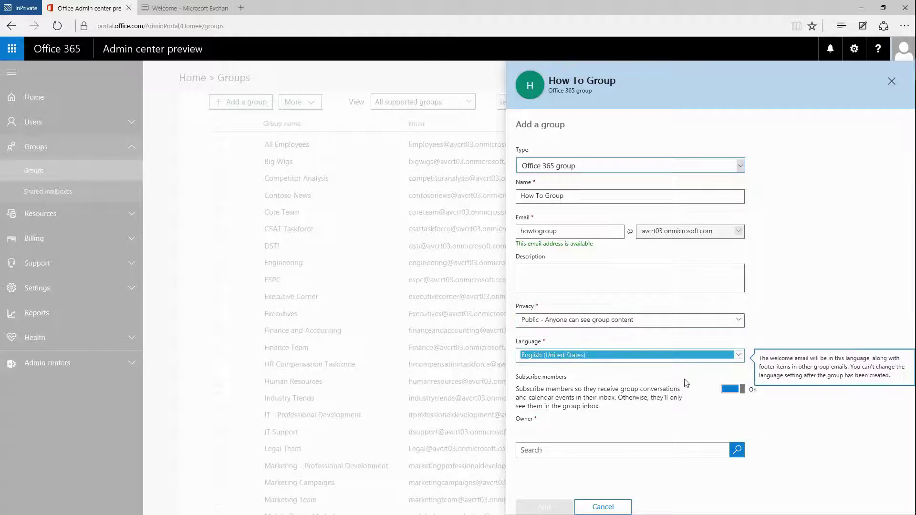
key(Tab)
key(space)
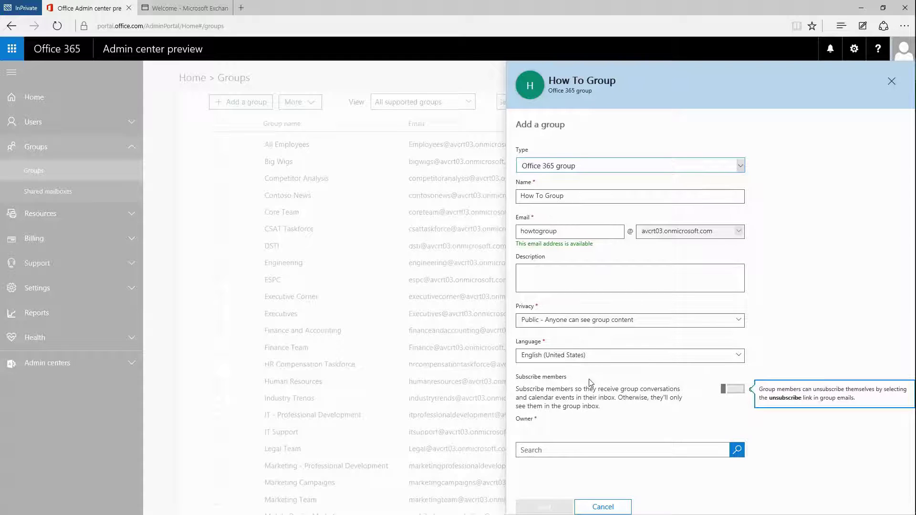
click(731, 389)
Search for a user, make them the owner, and create the How To Group group.
click(563, 447)
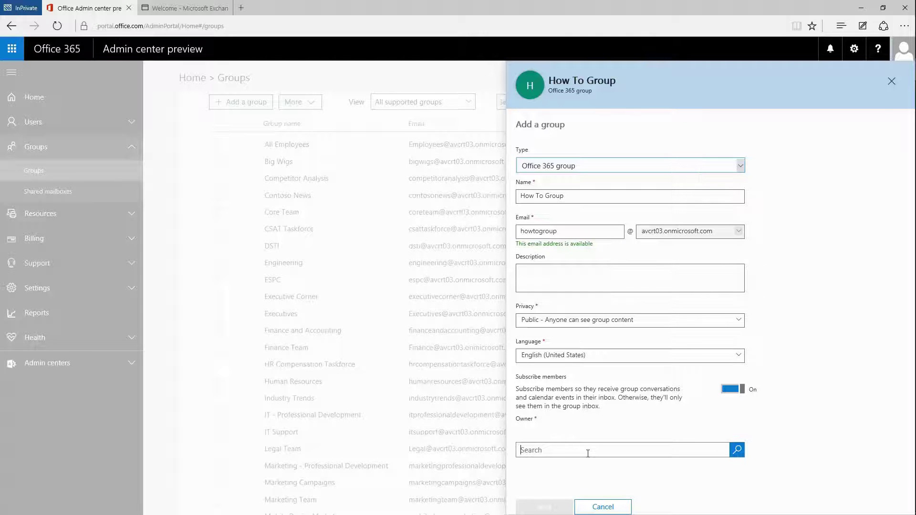
text(alex)
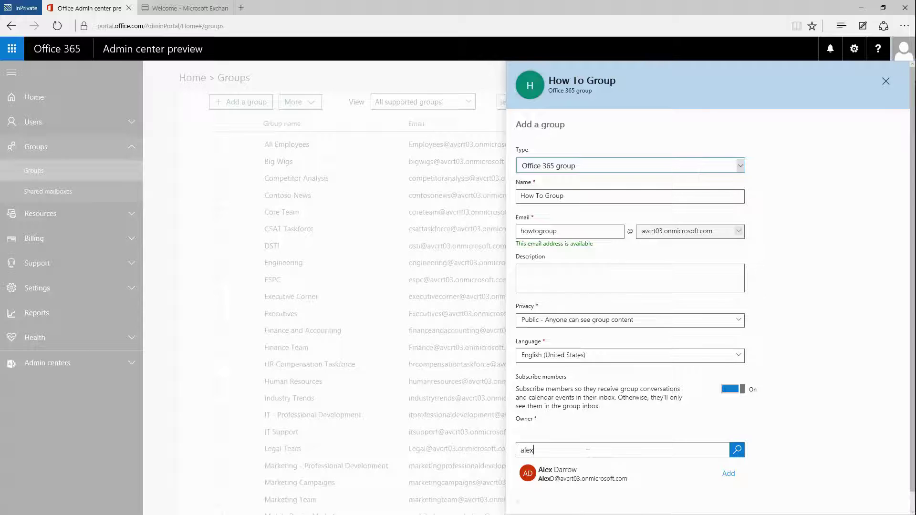
click(545, 475)
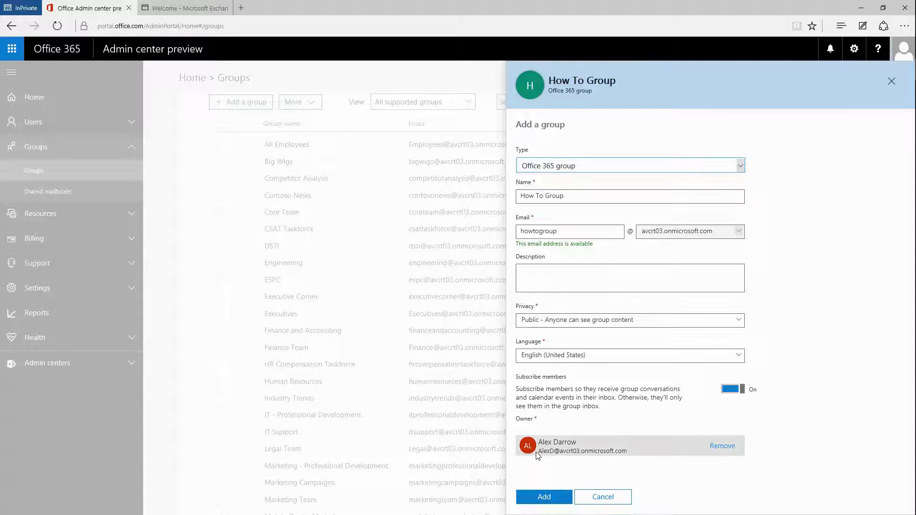
click(539, 498)
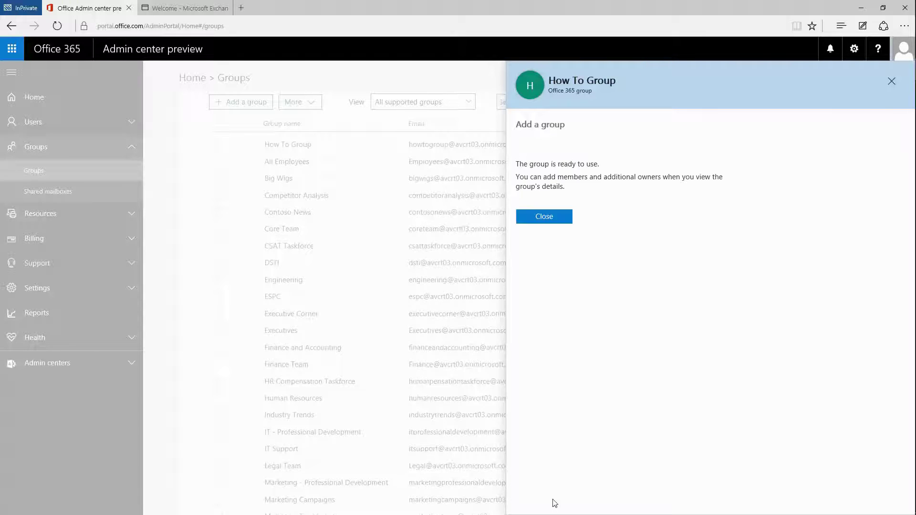
Add two searched users as members of How To Group and save the member list.
click(544, 217)
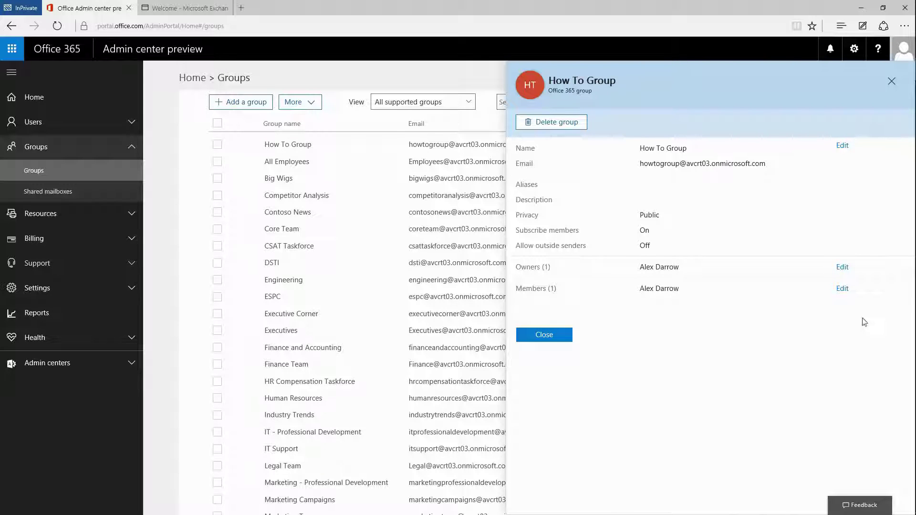
click(845, 290)
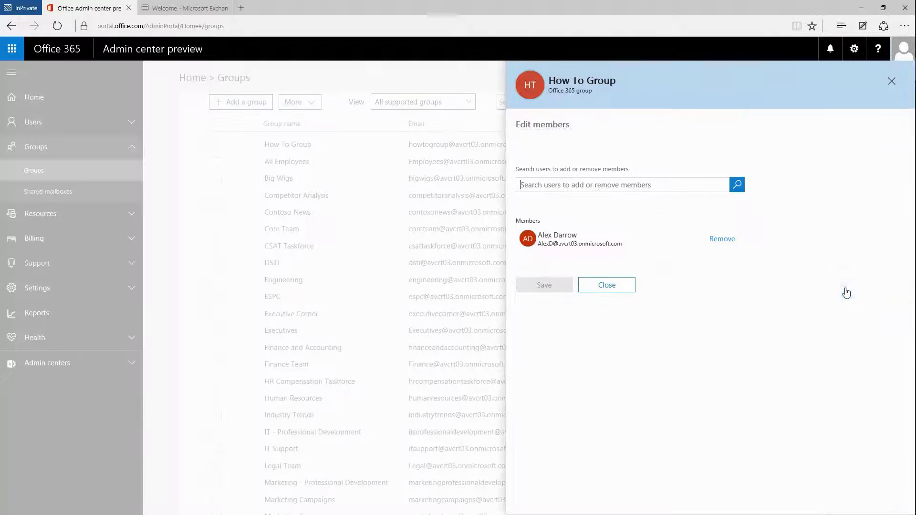
text(sara)
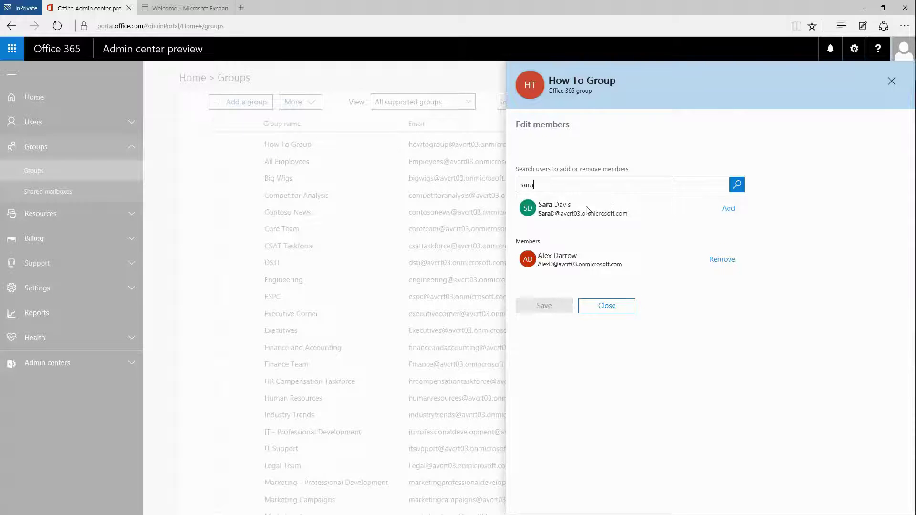
click(562, 208)
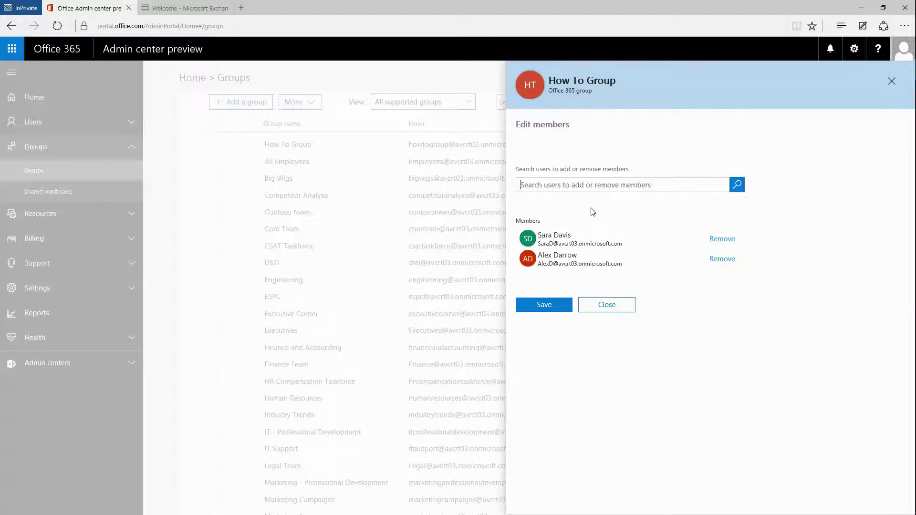
text(garth)
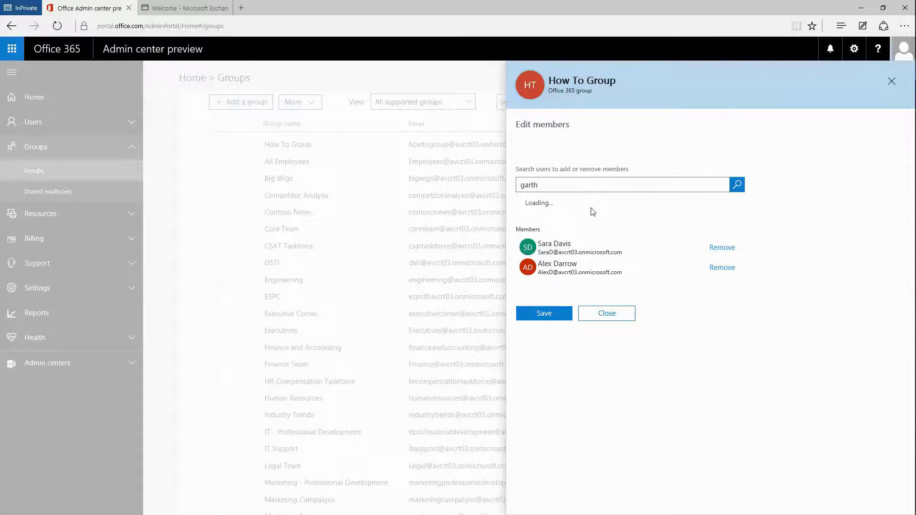
click(572, 213)
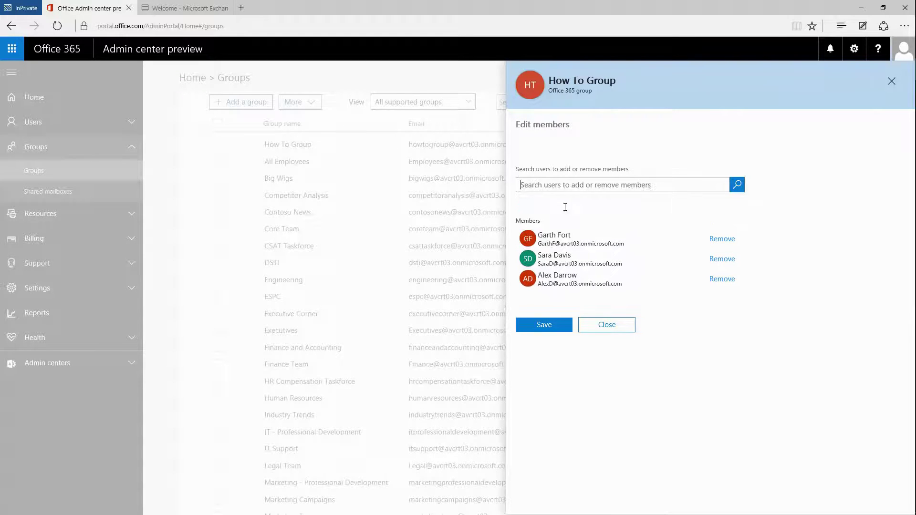
click(543, 330)
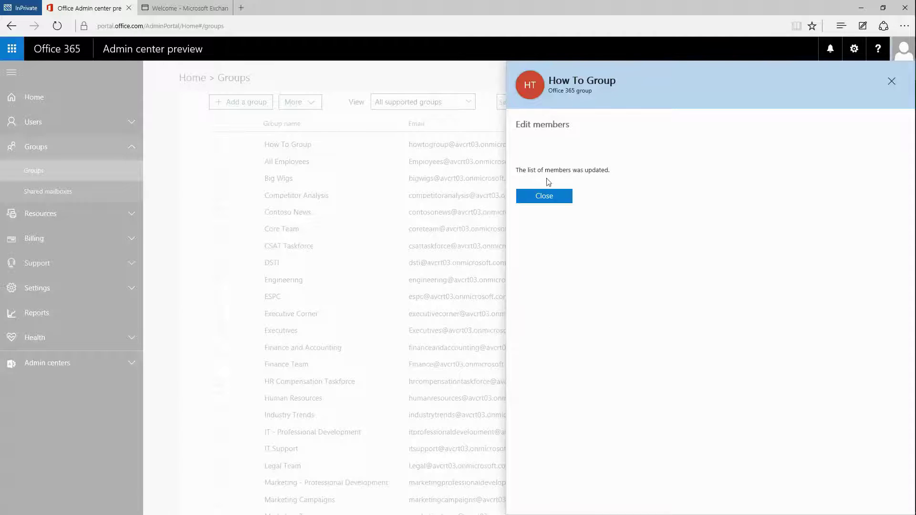
Switch How To Group's Allow outside senders setting to On and save it.
click(543, 198)
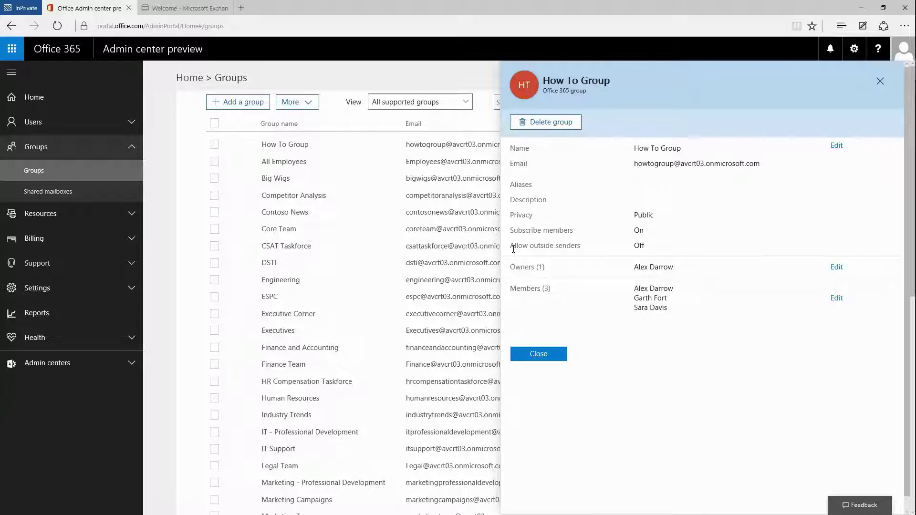
click(840, 147)
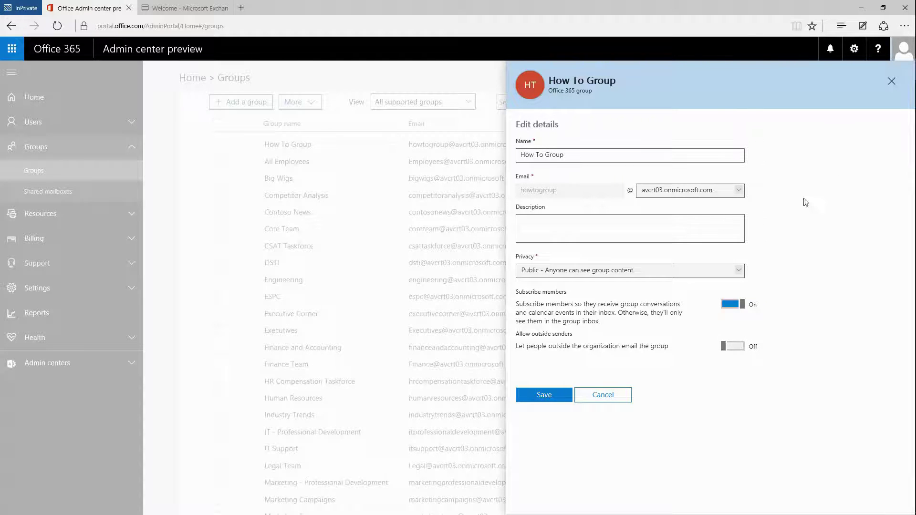
click(733, 348)
click(542, 399)
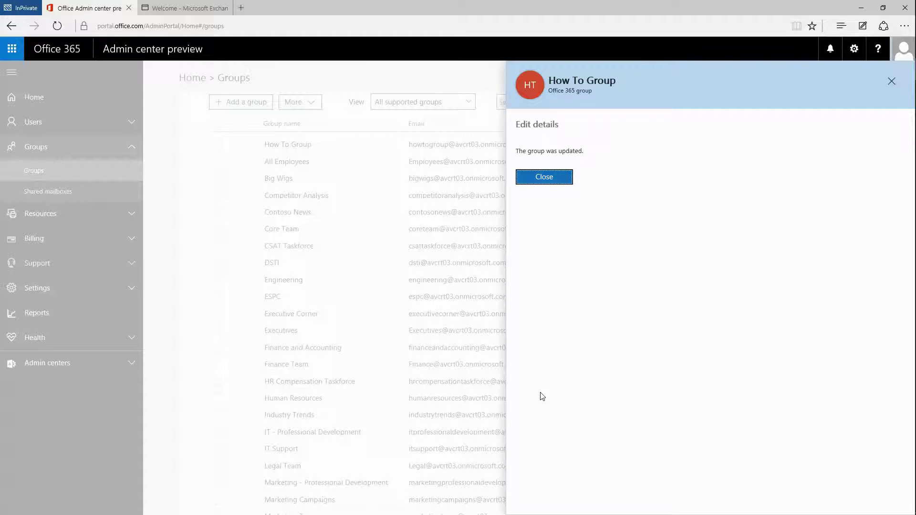
click(547, 178)
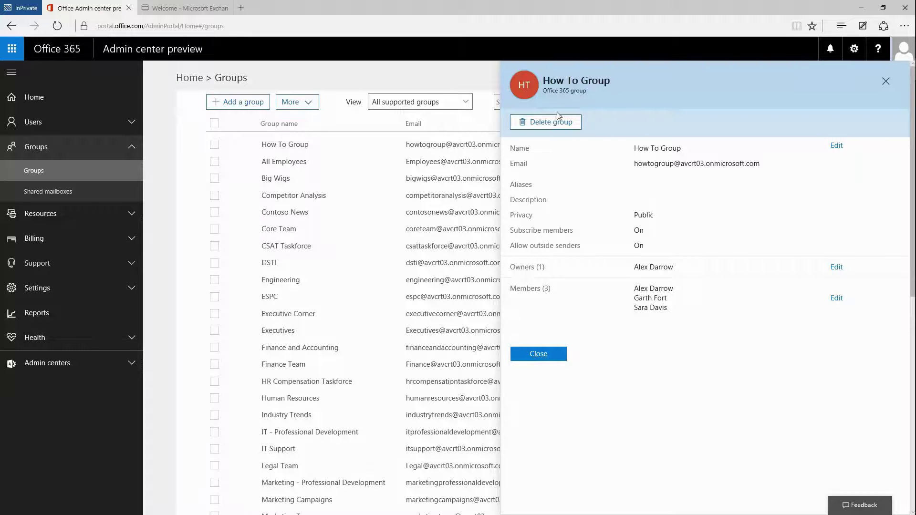
Close the group details pane and expand Admin centers in the left navigation.
click(552, 125)
click(545, 357)
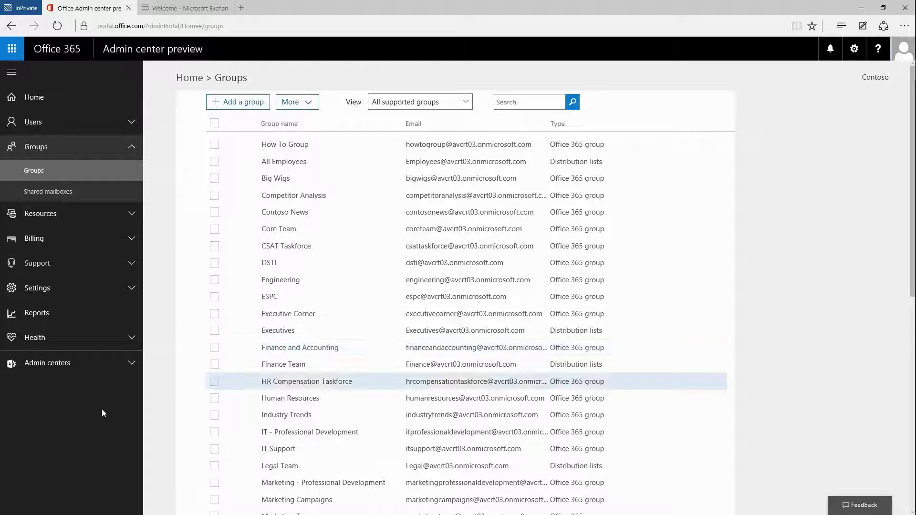
click(130, 370)
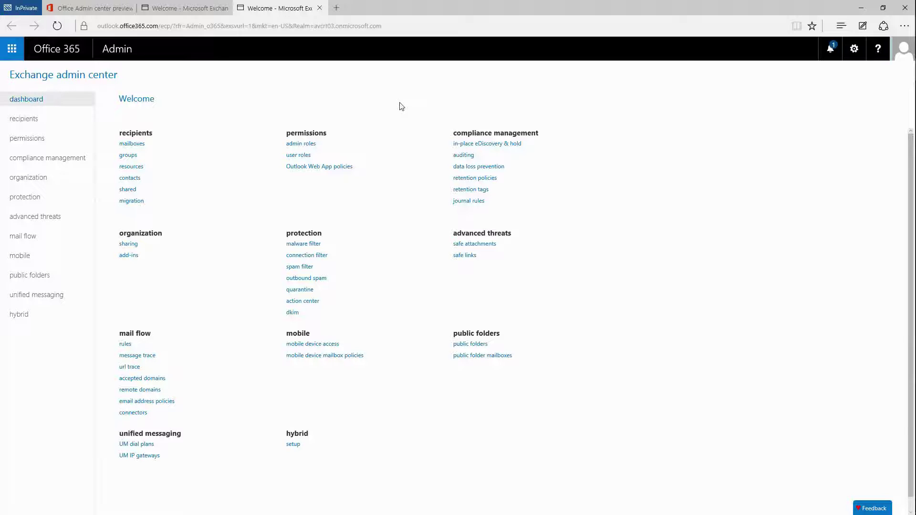
Open recipients > groups and show the '...' more options menu.
click(127, 155)
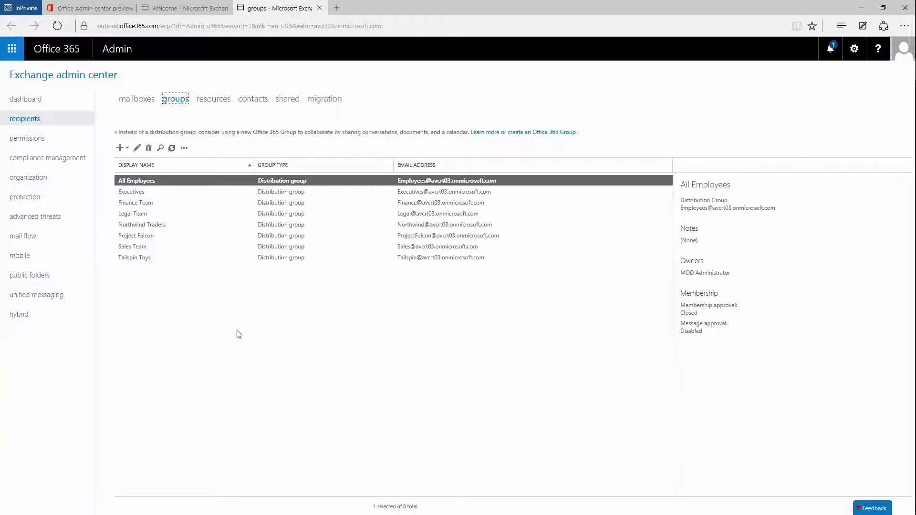
click(185, 149)
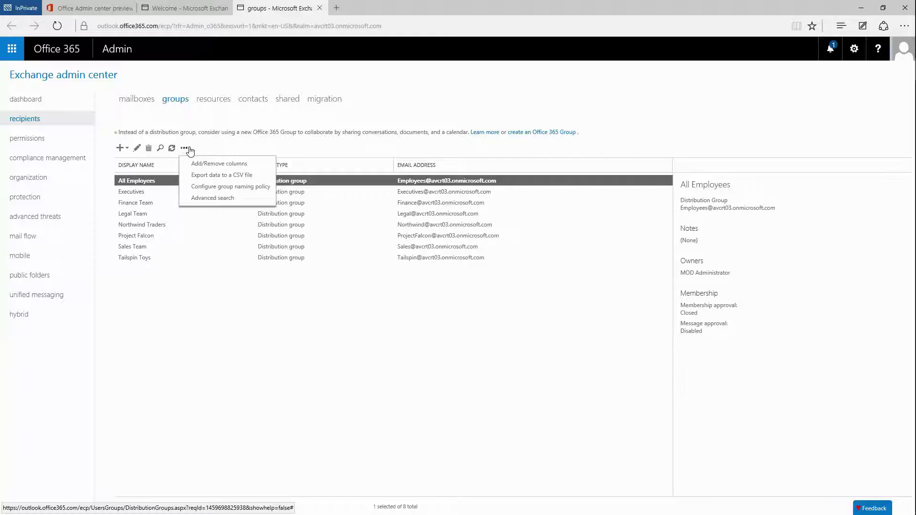
Open the group naming policy and make the suffix start with the text '_'.
click(236, 190)
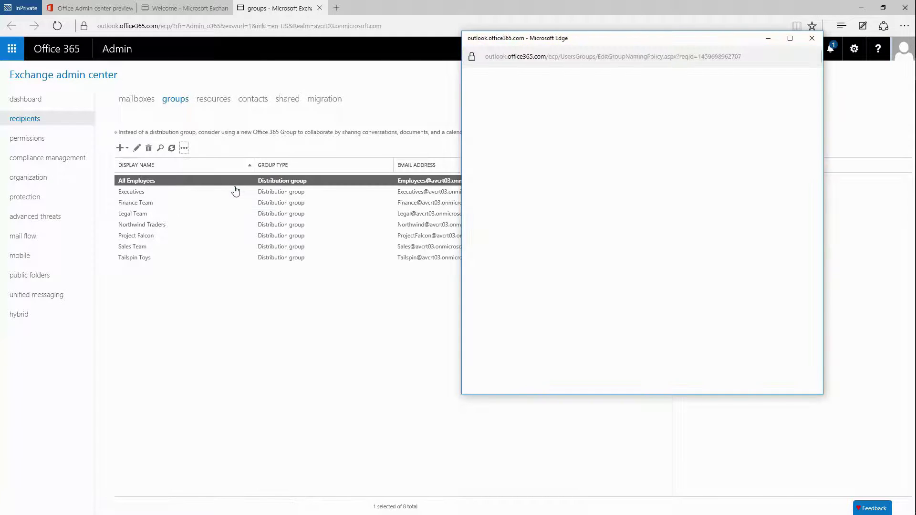
drag(632, 40, 368, 87)
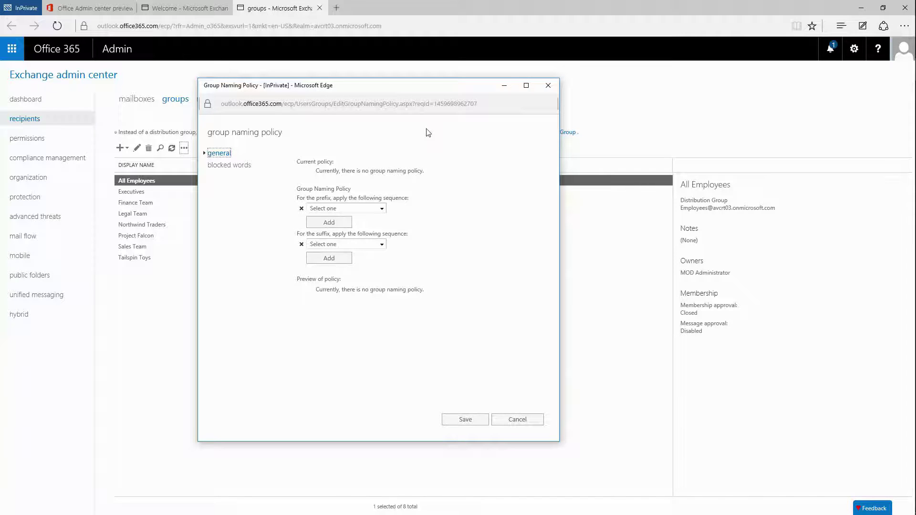
drag(422, 87, 435, 83)
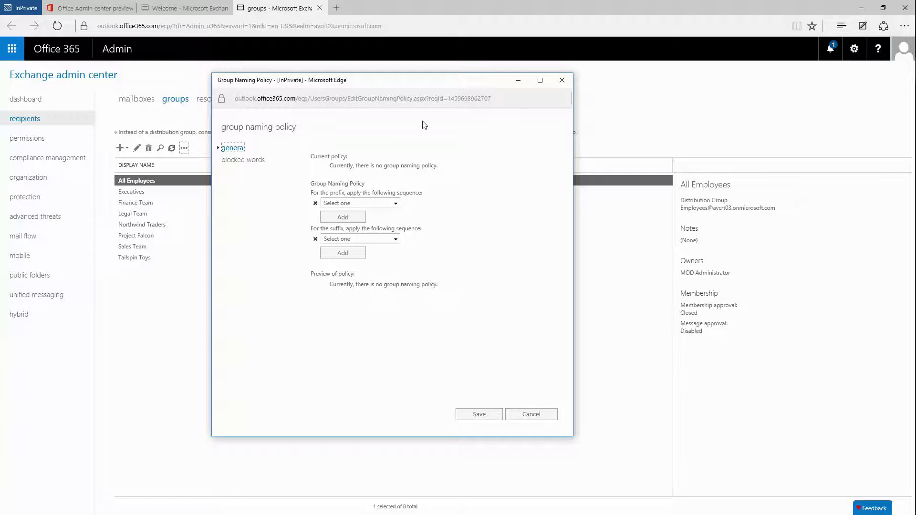
click(386, 240)
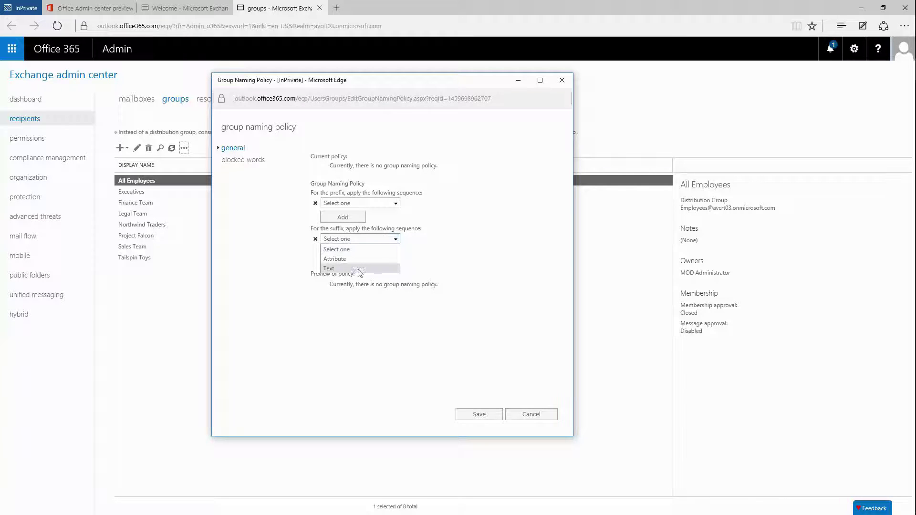
click(355, 268)
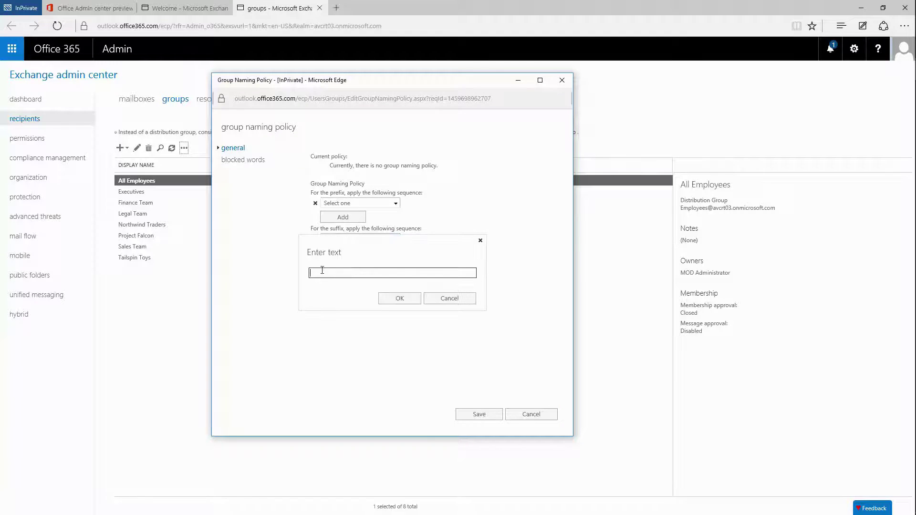
text(_)
click(398, 300)
Append the City attribute to the suffix and save the naming policy.
click(348, 253)
click(350, 261)
click(340, 283)
click(384, 271)
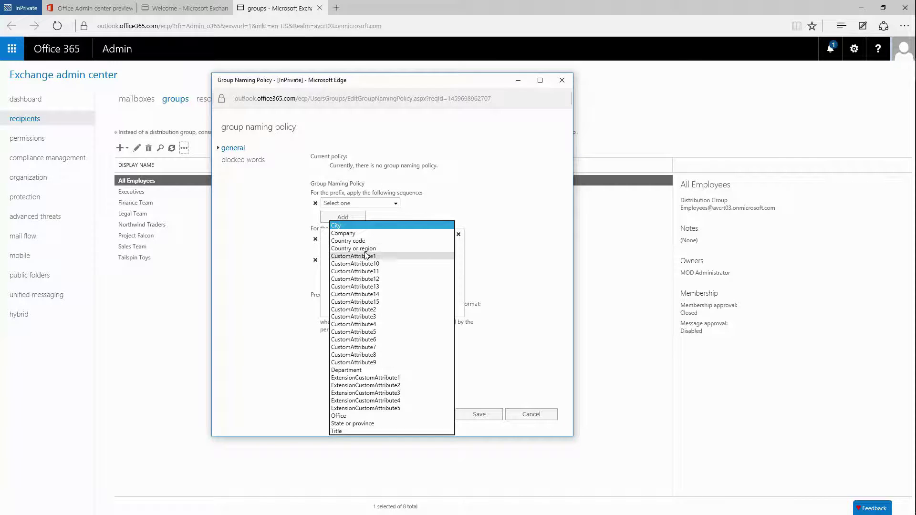
click(344, 225)
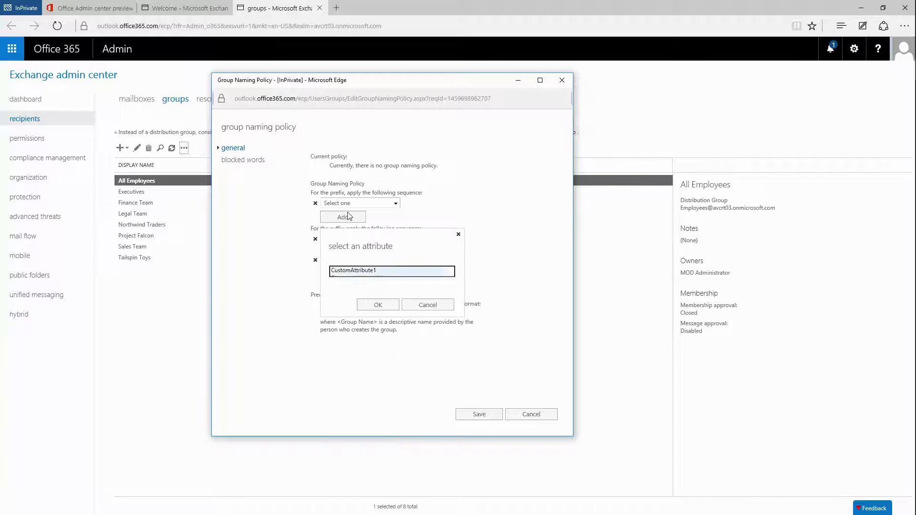
click(376, 310)
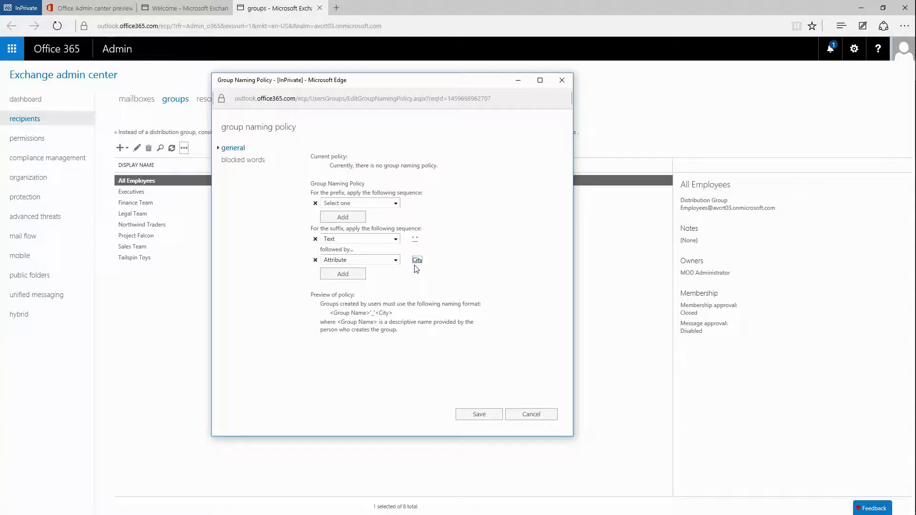
click(480, 415)
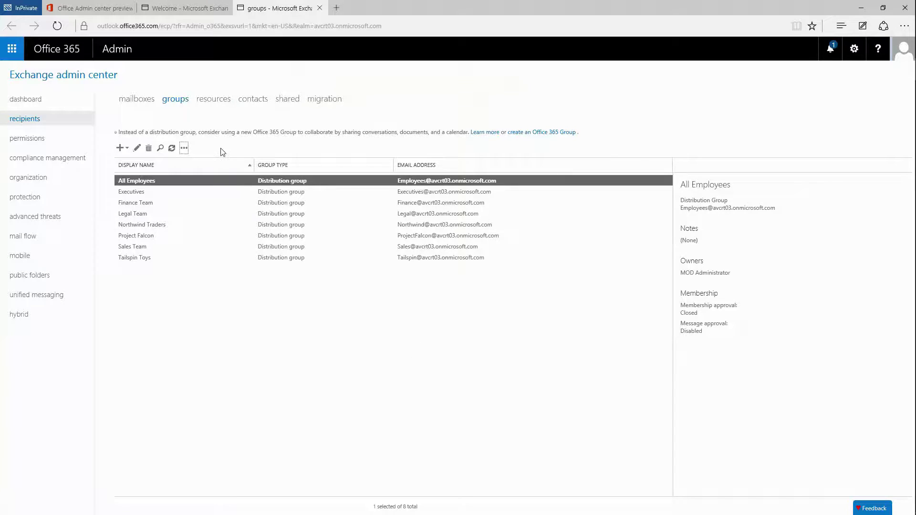
Add 'Word' to the naming policy's blocked words list and save the policy.
click(184, 151)
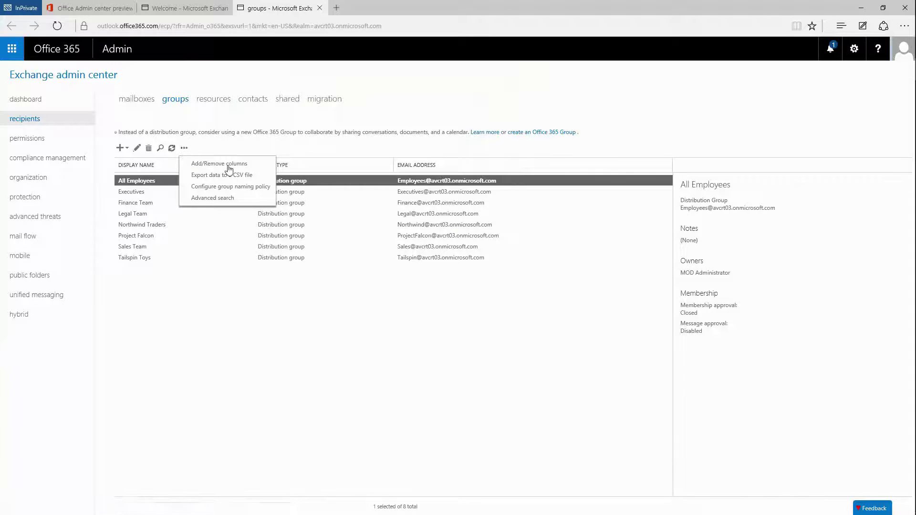
click(225, 186)
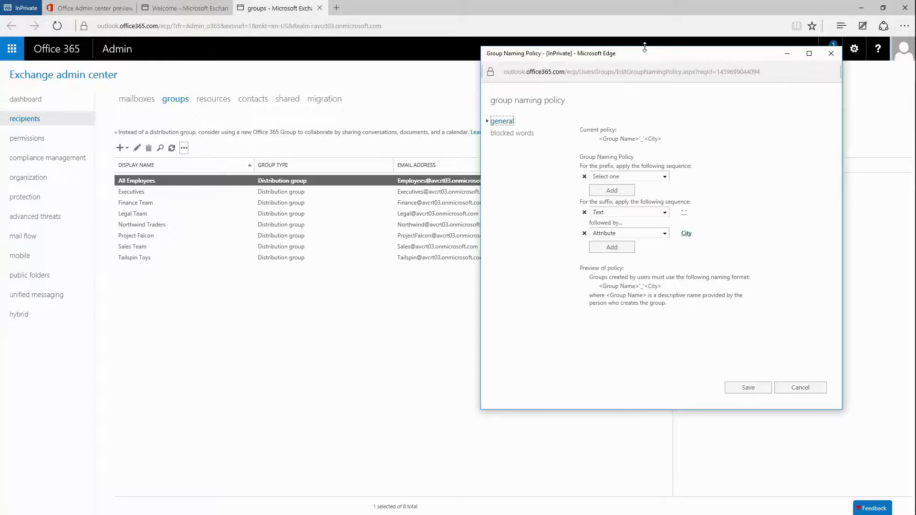
drag(612, 56, 368, 84)
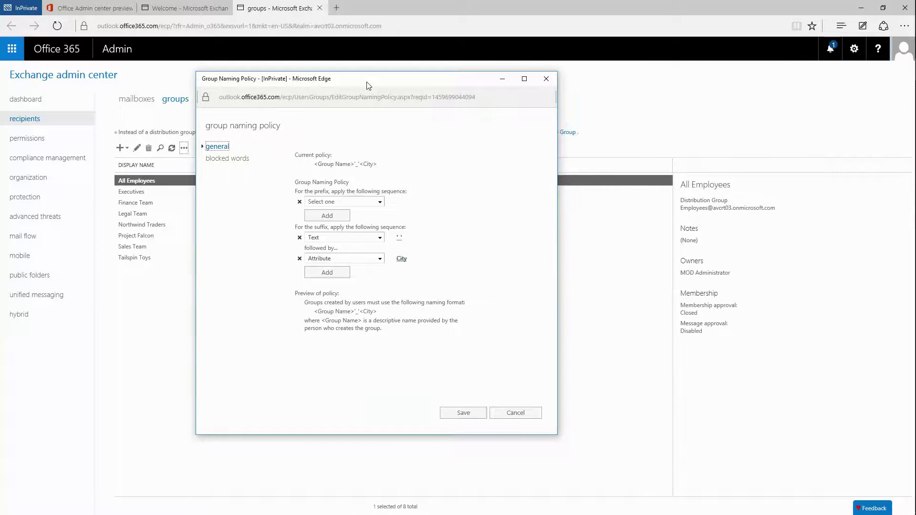
click(224, 161)
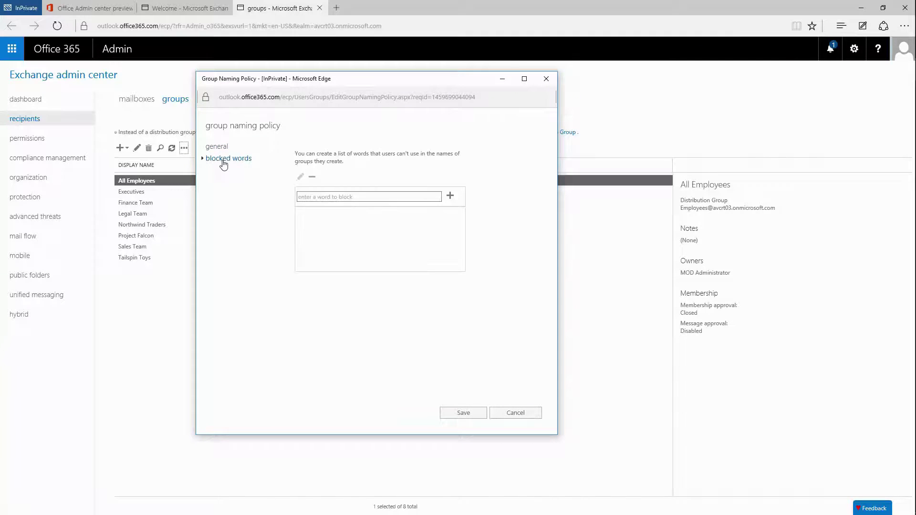
click(340, 199)
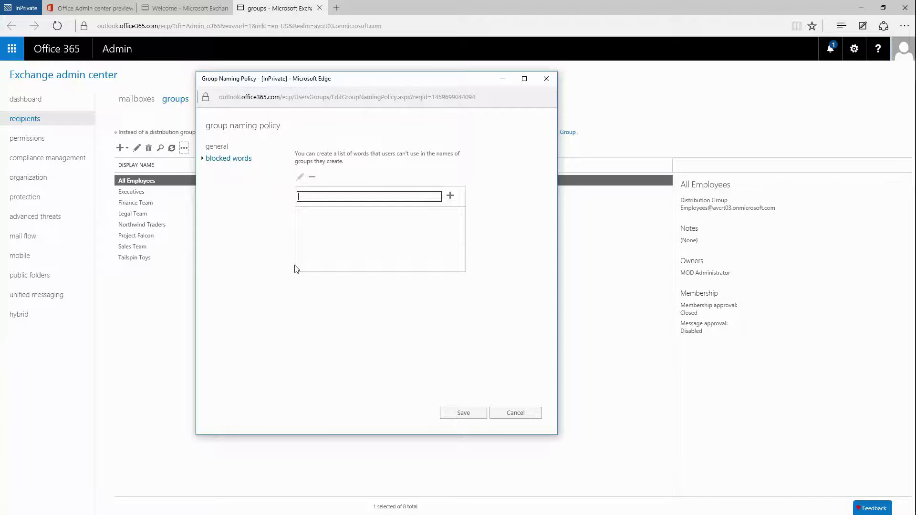
text(Word)
click(450, 197)
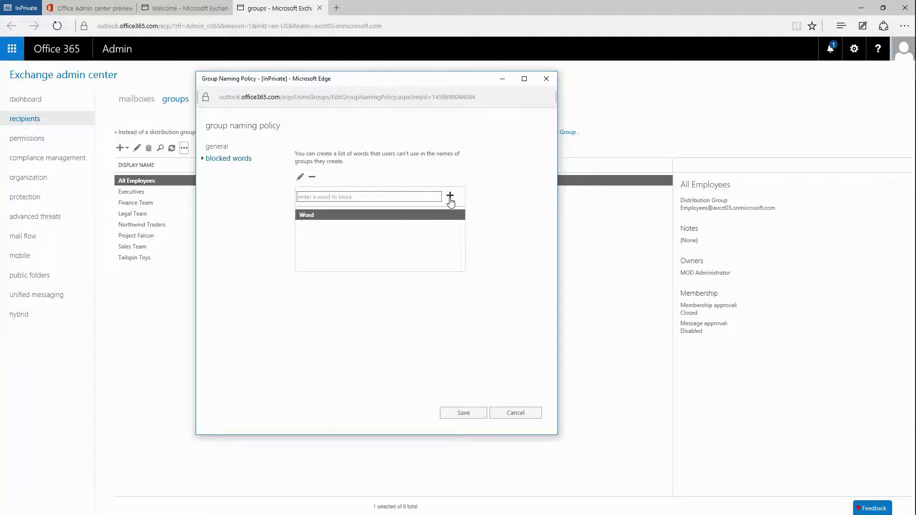
click(465, 414)
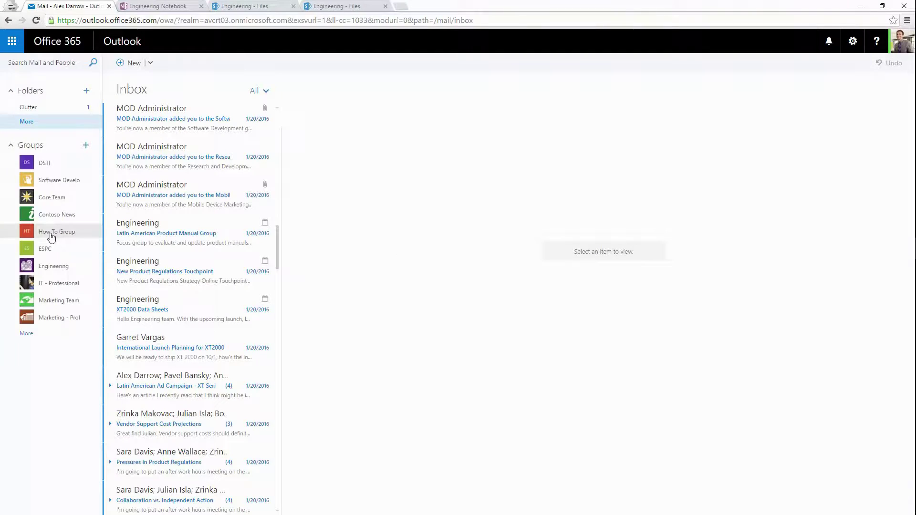
Open How To Group from the Groups list in Outlook on the web.
click(51, 234)
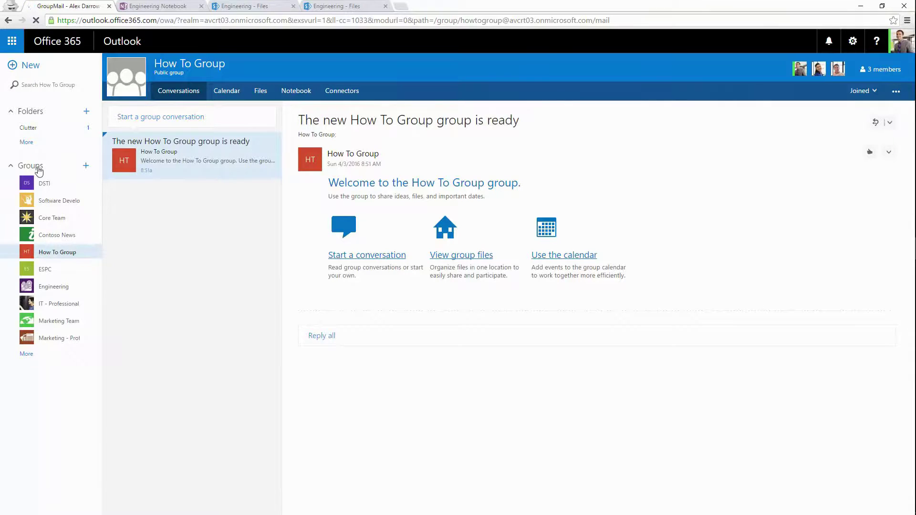
Create a new group named 'My Special Group' with members subscribed to conversations and events.
click(83, 168)
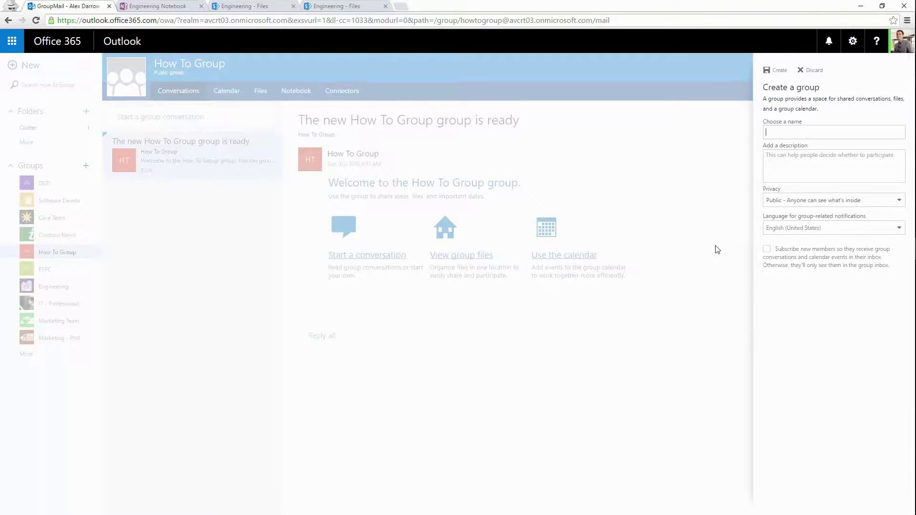
text(My SPec)
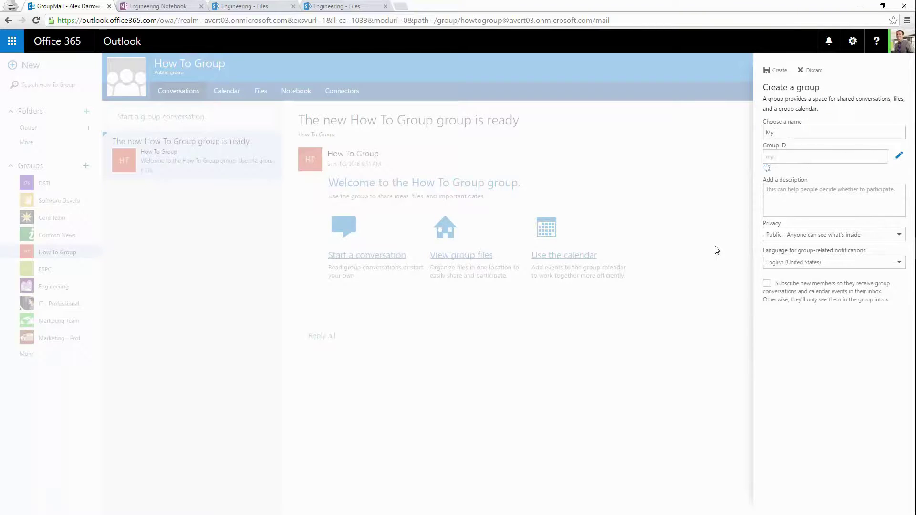
key(BackSpace)
key(BackSpace)
key(BackSpace)
text(pecial Group)
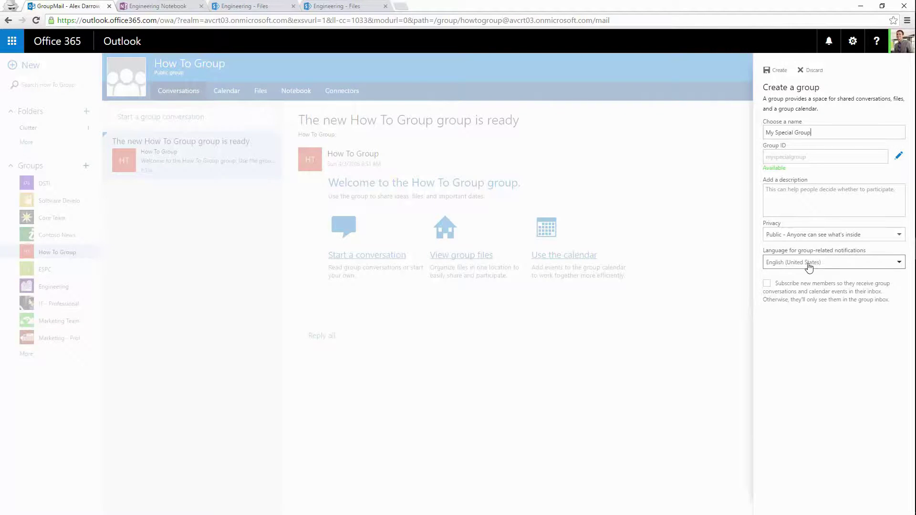
click(767, 284)
click(775, 71)
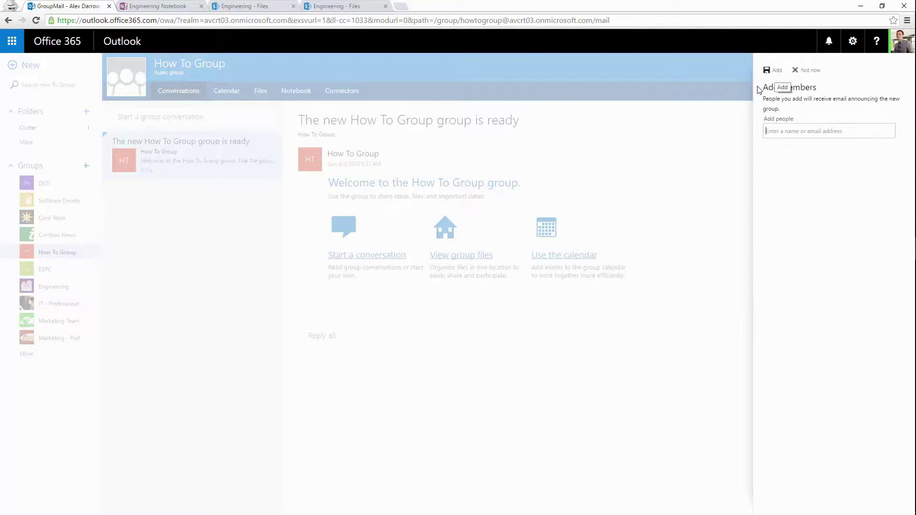
Add two colleagues as members of the new group.
text(sara)
click(793, 153)
text(gart)
click(786, 149)
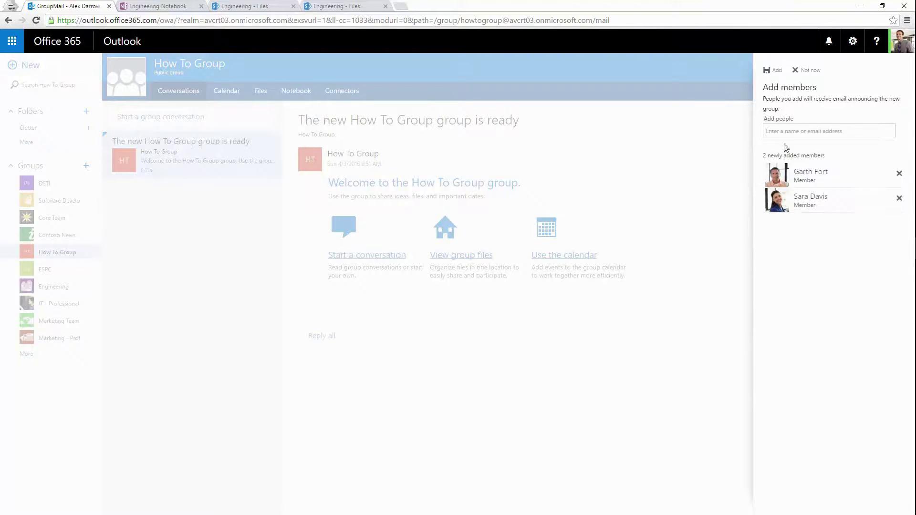
click(770, 71)
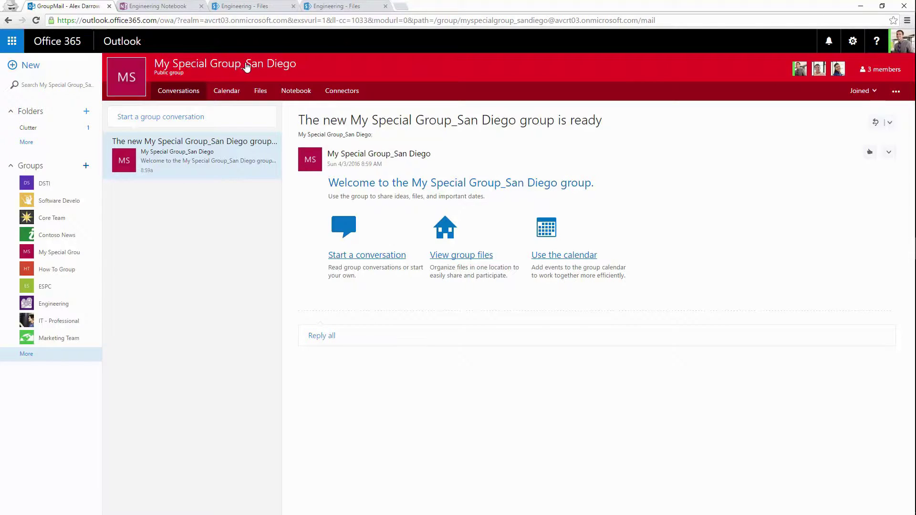
Try creating a subscribed group named 'My Word Group' and dismiss the blocked-word error.
click(88, 170)
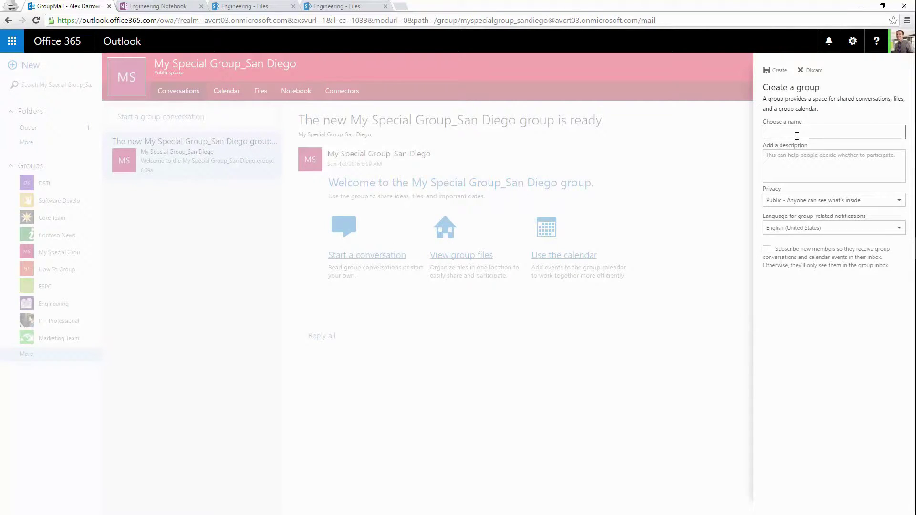
text(My Word Group)
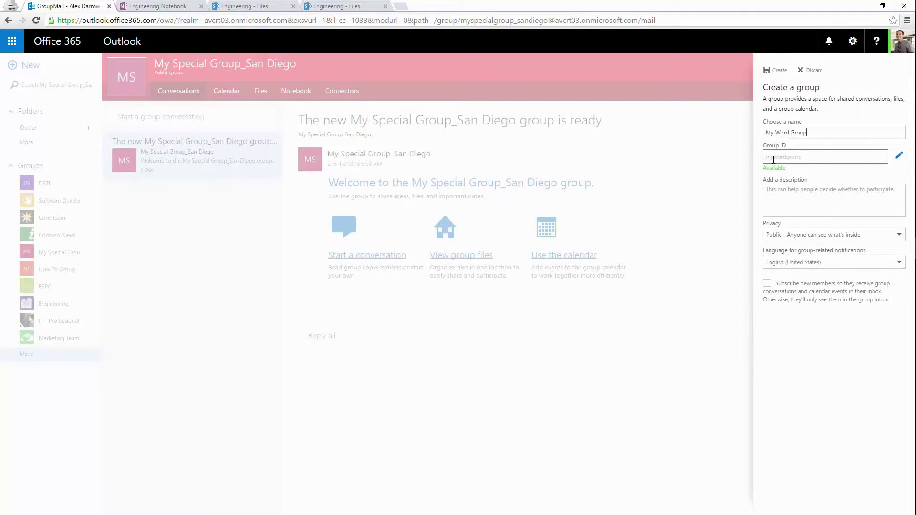
click(796, 204)
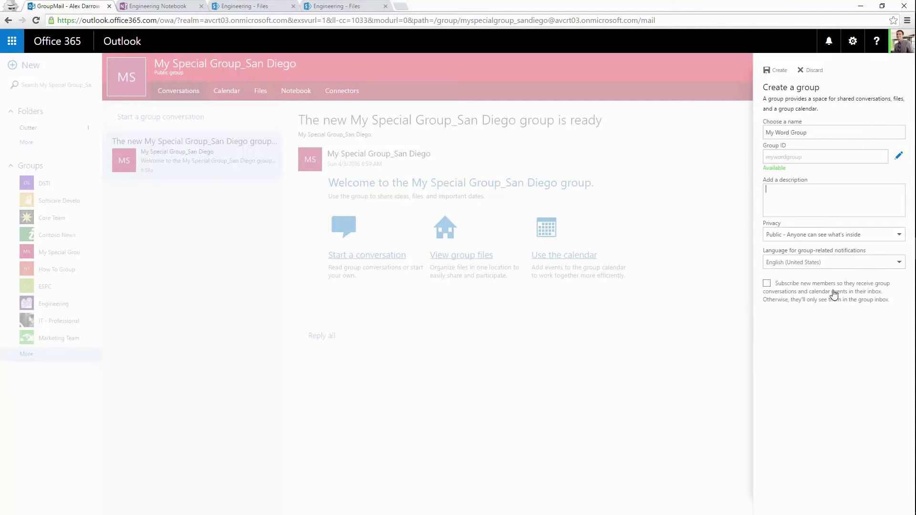
click(768, 285)
click(775, 71)
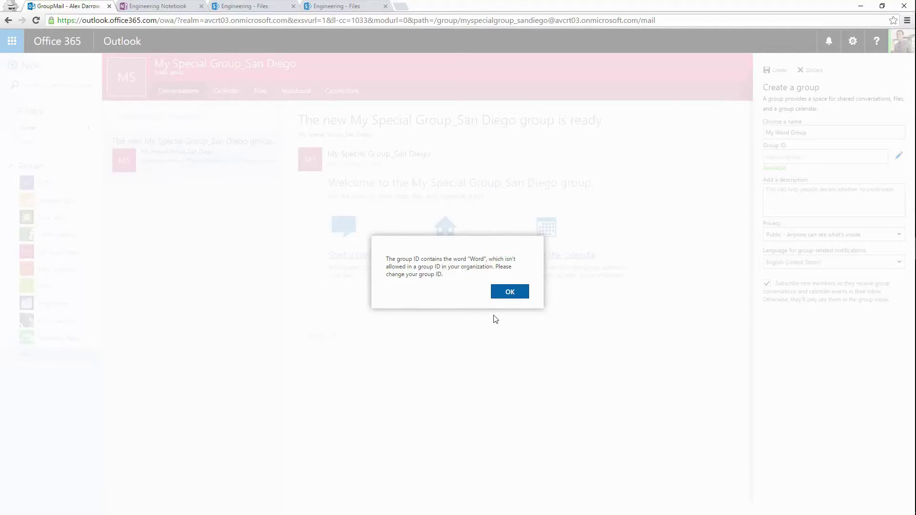
click(502, 296)
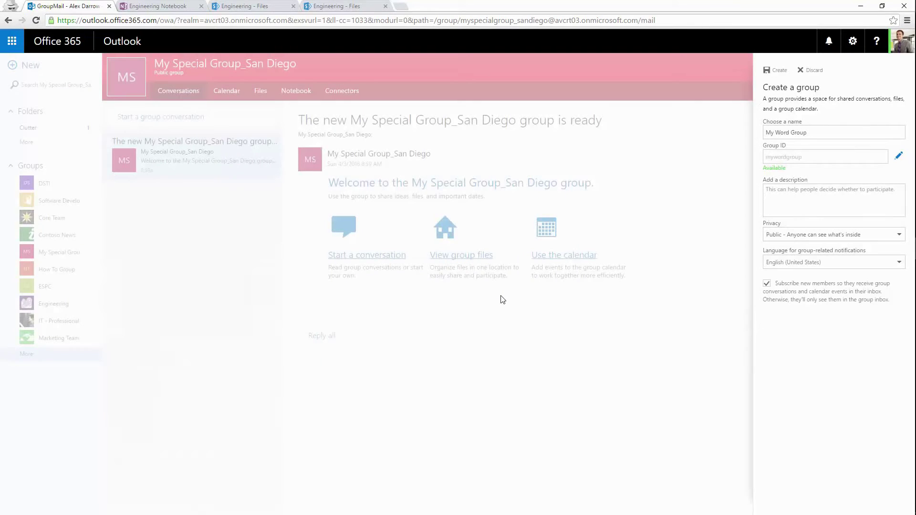